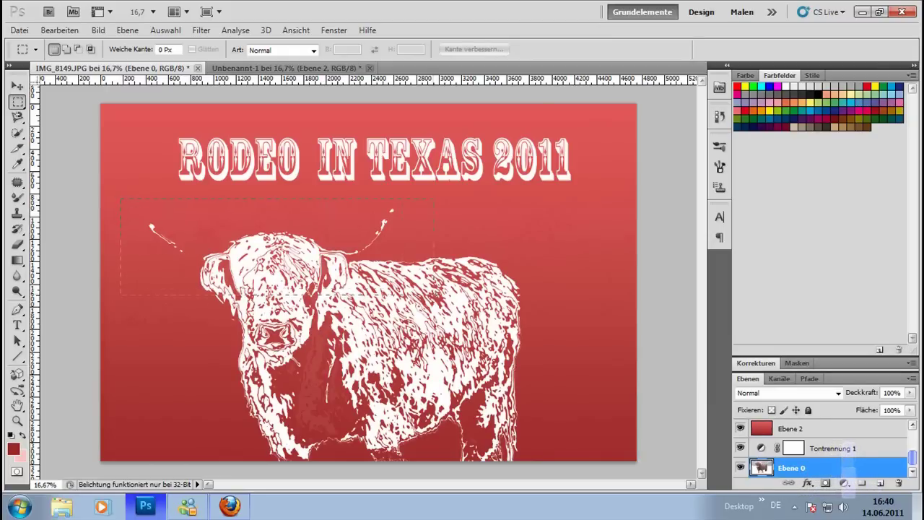
Step: Clear the bull selection in IMG_8149.JPG and bring up Unbenannt-1 with only Ebene 2
{"action": "left_click", "coordinate": [603, 398]}
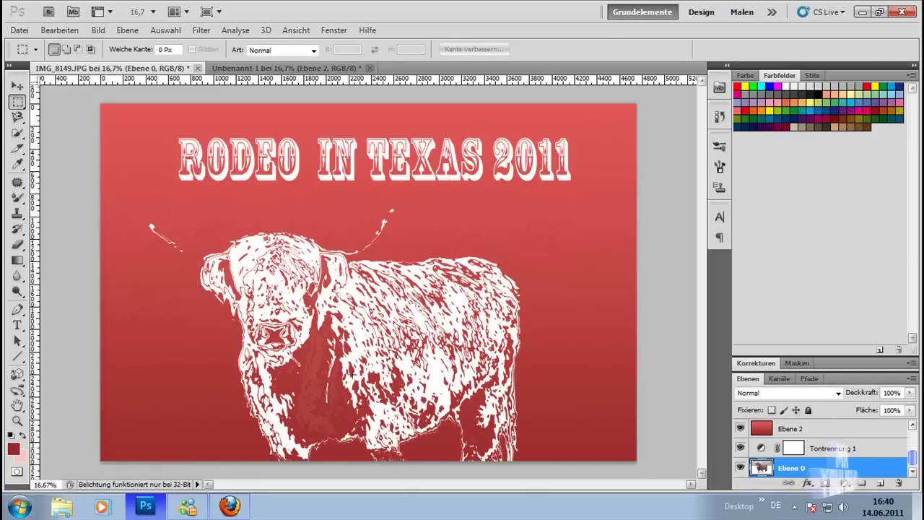
{"action": "left_click", "coordinate": [270, 67]}
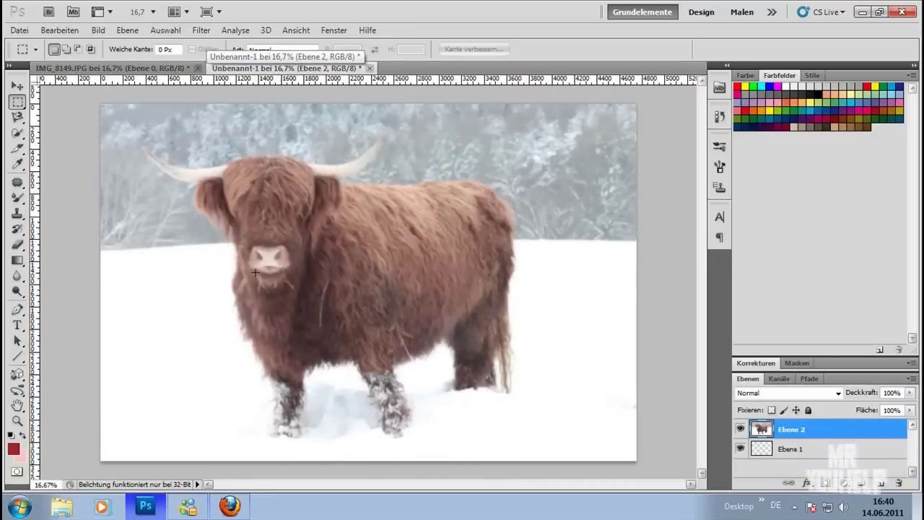
{"action": "left_click", "coordinate": [130, 68]}
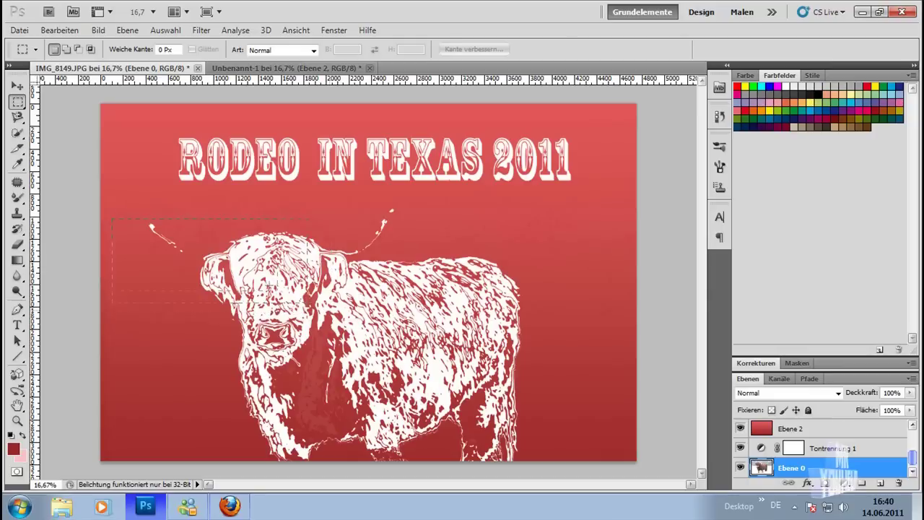
{"action": "left_click", "coordinate": [123, 214]}
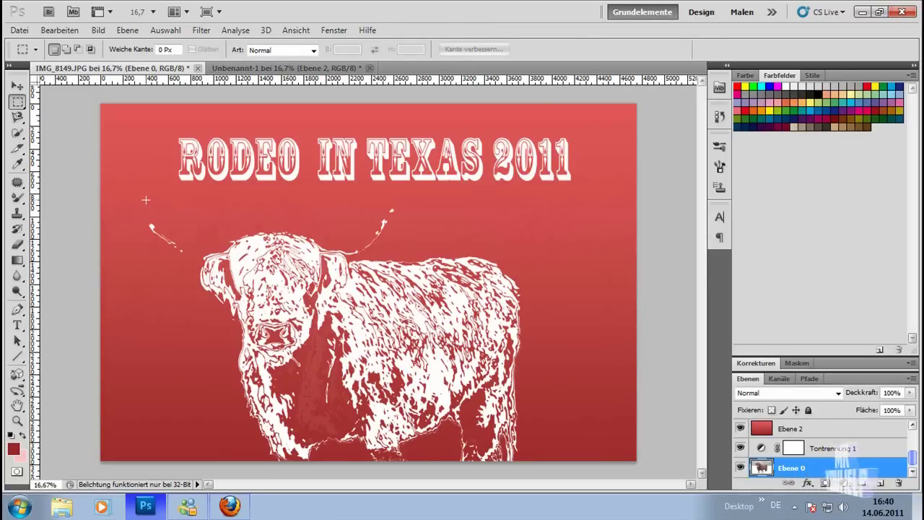
{"action": "left_click_drag", "start_coordinate": [131, 198], "coordinate": [604, 460]}
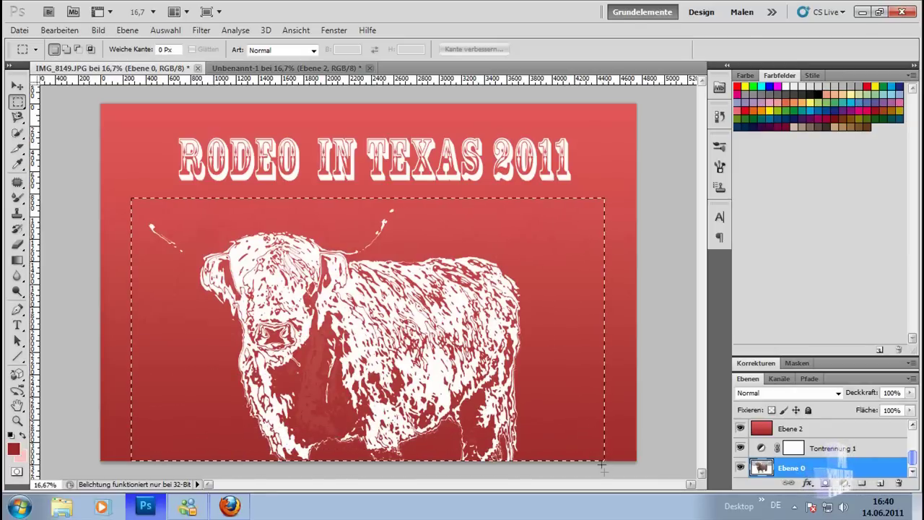
{"action": "left_click", "coordinate": [574, 391]}
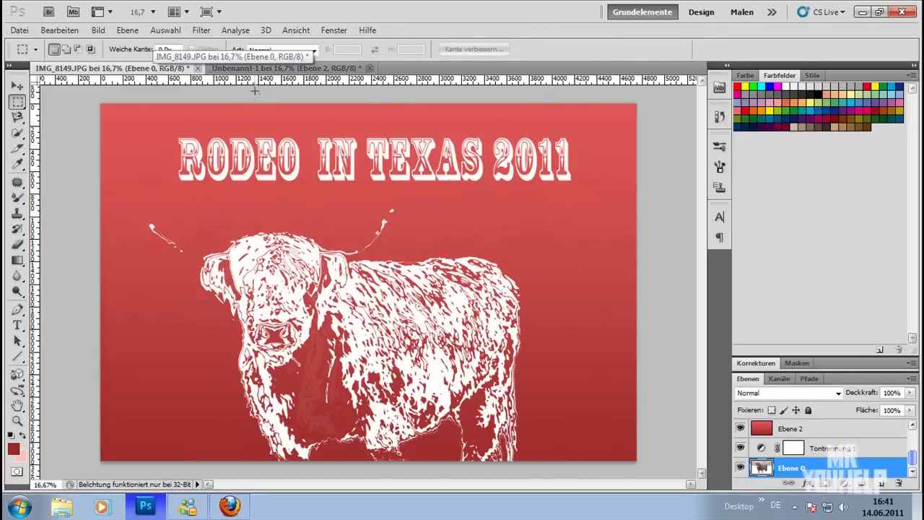
{"action": "left_click", "coordinate": [282, 68]}
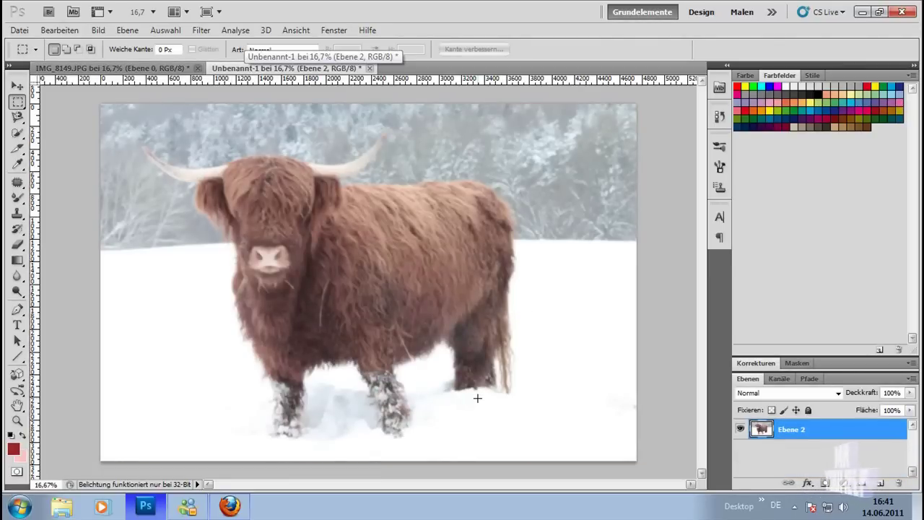
Step: Blur the bull photo with a 5-pixel Gaussian blur and add a Tontrennung adjustment layer
{"action": "left_click", "coordinate": [200, 30]}
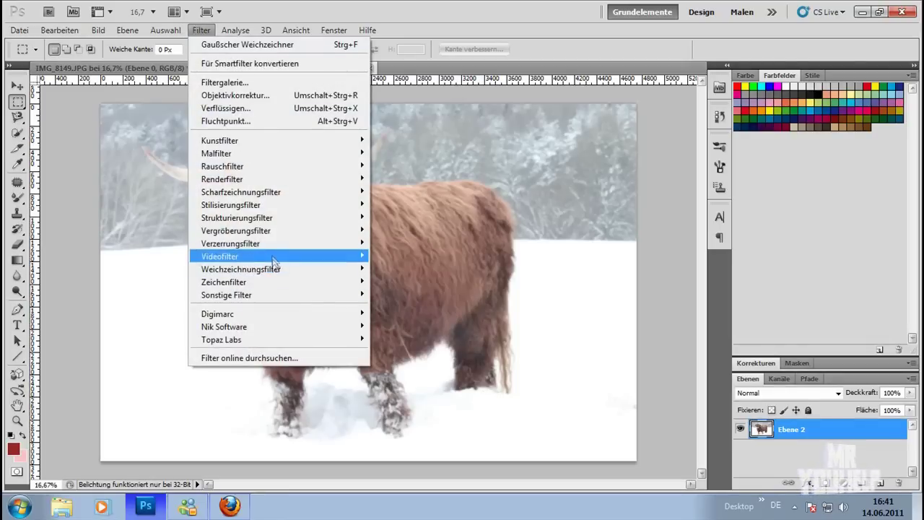
{"action": "mouse_move", "coordinate": [241, 270]}
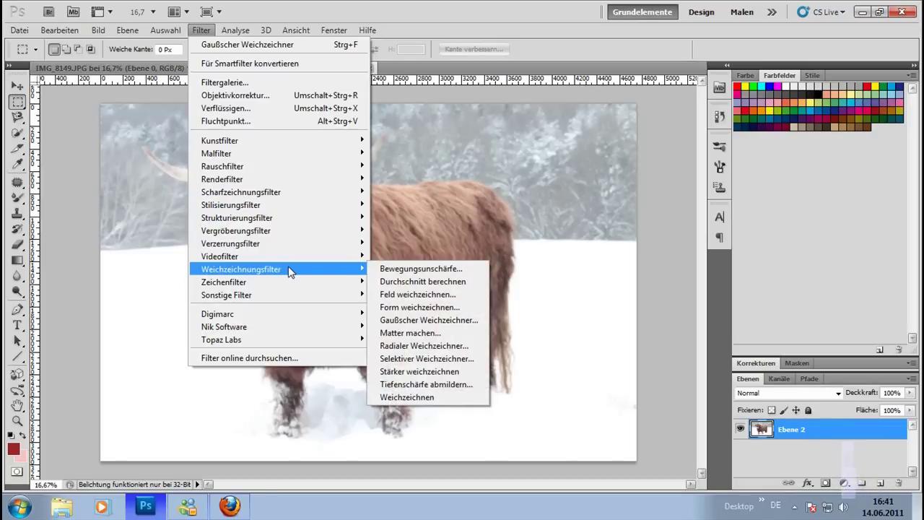
{"action": "left_click", "coordinate": [418, 321]}
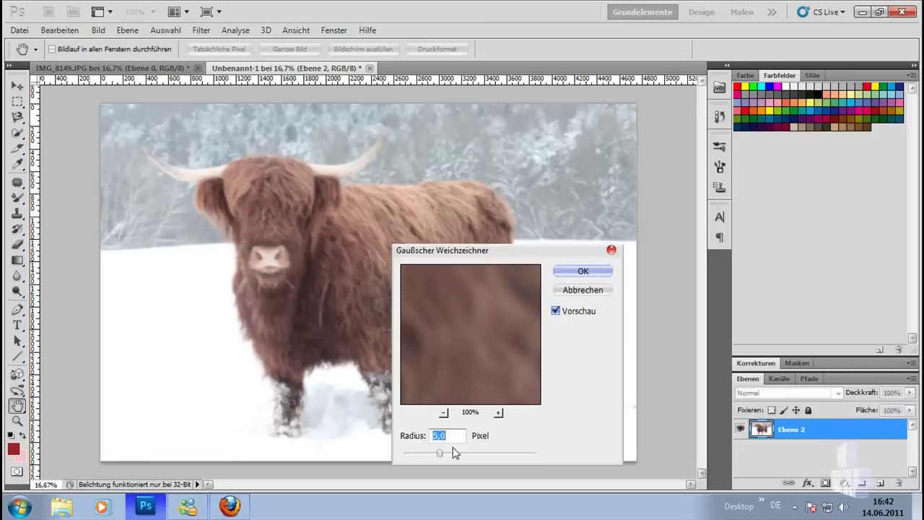
{"action": "left_click", "coordinate": [583, 270]}
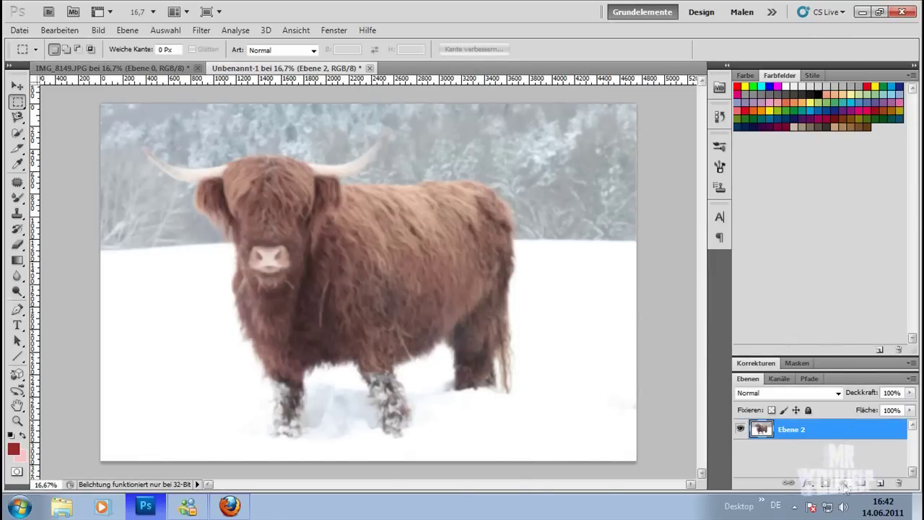
{"action": "left_click", "coordinate": [844, 483]}
{"action": "left_click", "coordinate": [847, 431]}
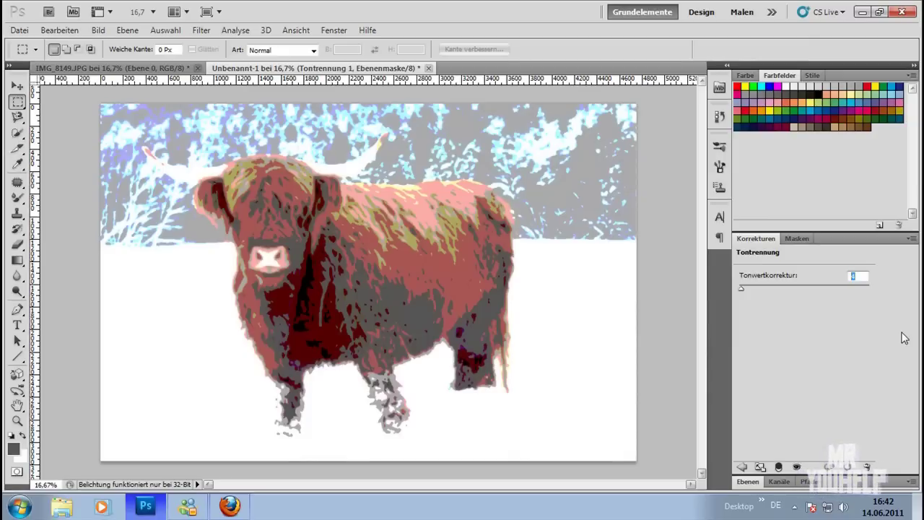
Step: Try several Tontrennung levels, settle on 5, then make Ebene 2 active in Layers
{"action": "type", "text": "5"}
{"action": "key", "text": "BackSpace"}
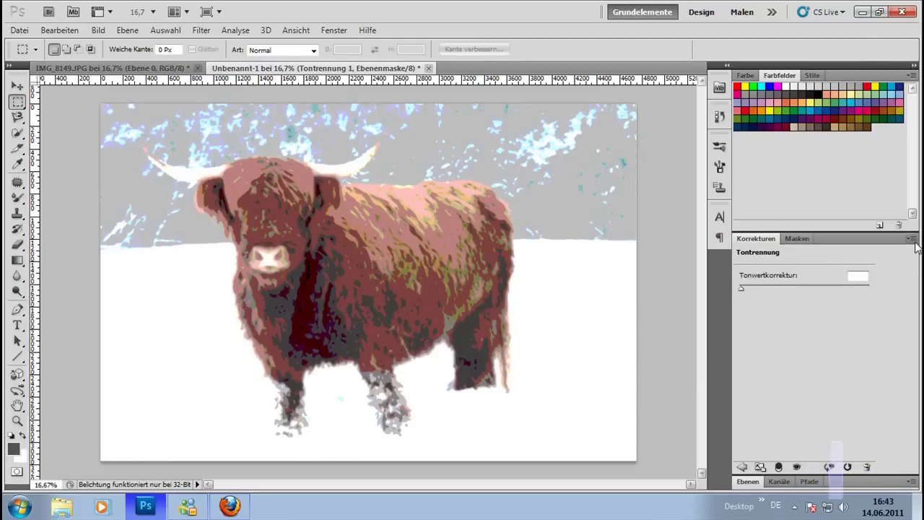
{"action": "key", "text": "BackSpace"}
{"action": "type", "text": "4"}
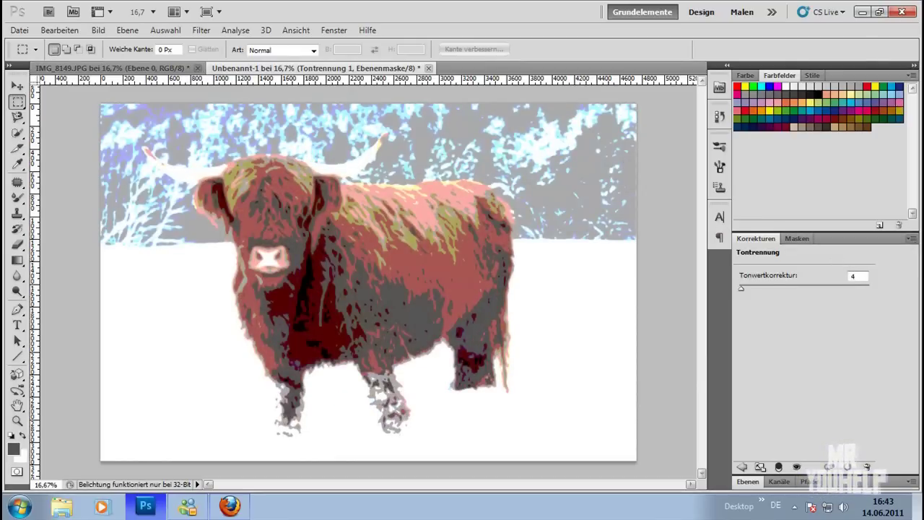
{"action": "type", "text": "3"}
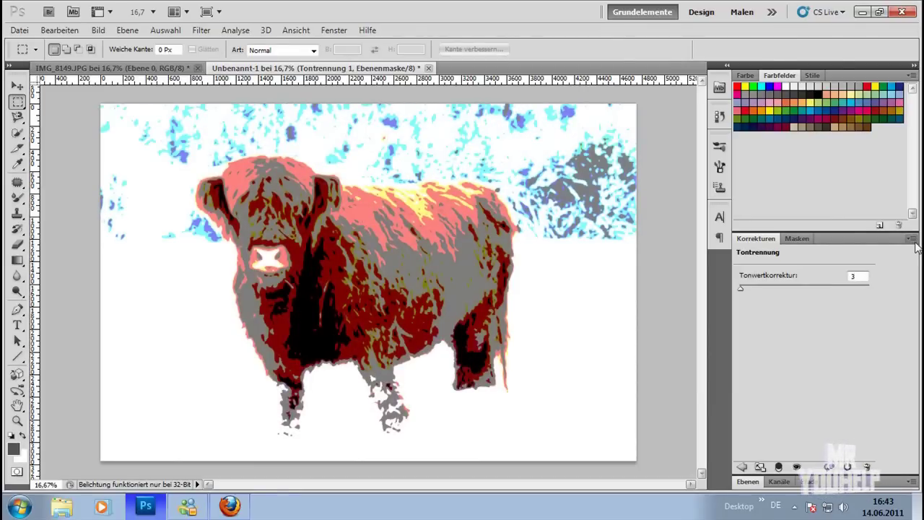
{"action": "key", "text": "BackSpace"}
{"action": "type", "text": "4"}
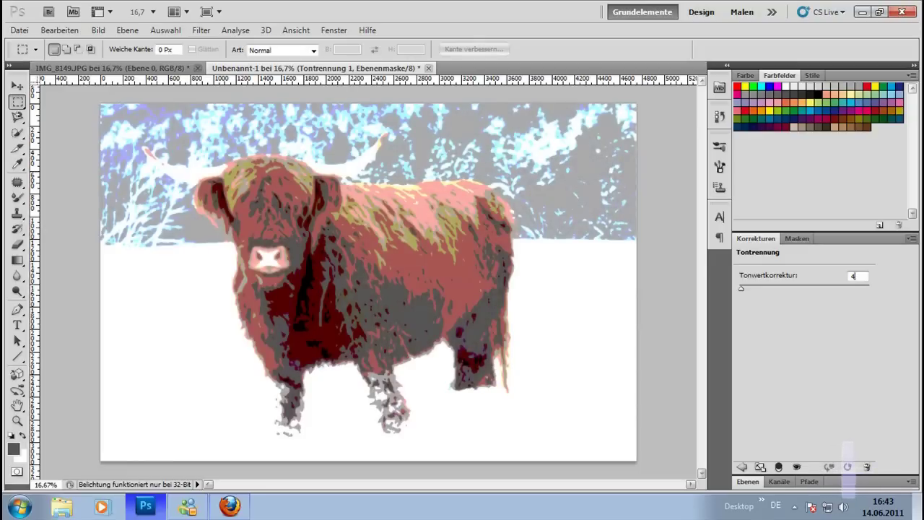
{"action": "type", "text": "5"}
{"action": "key", "text": "BackSpace"}
{"action": "type", "text": "6"}
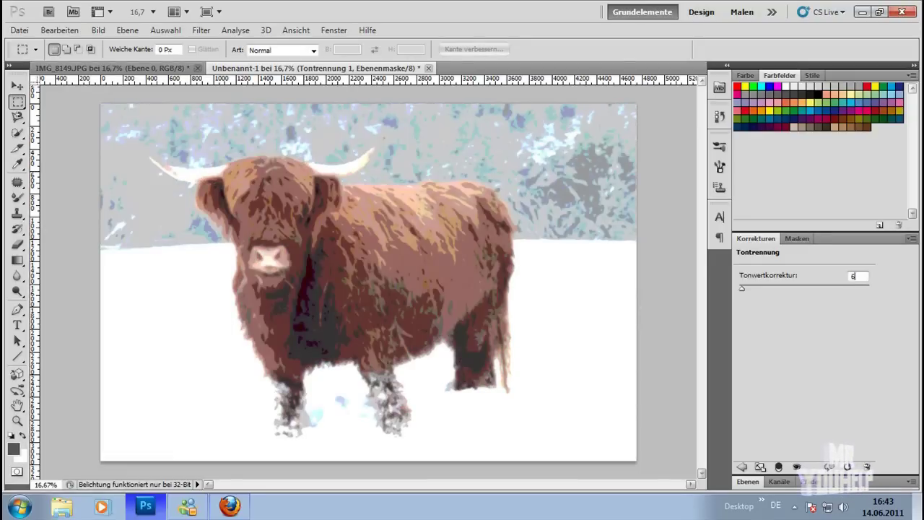
{"action": "key", "text": "BackSpace"}
{"action": "type", "text": "5"}
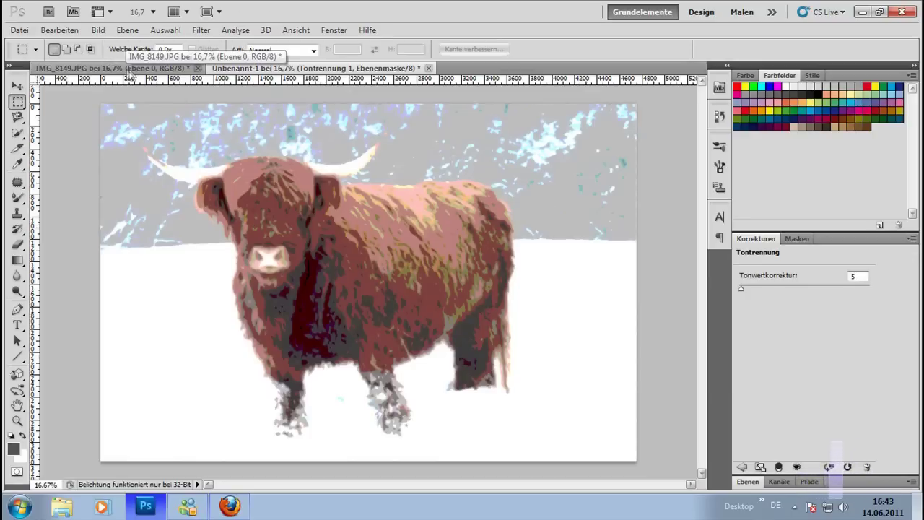
{"action": "key", "text": "F7"}
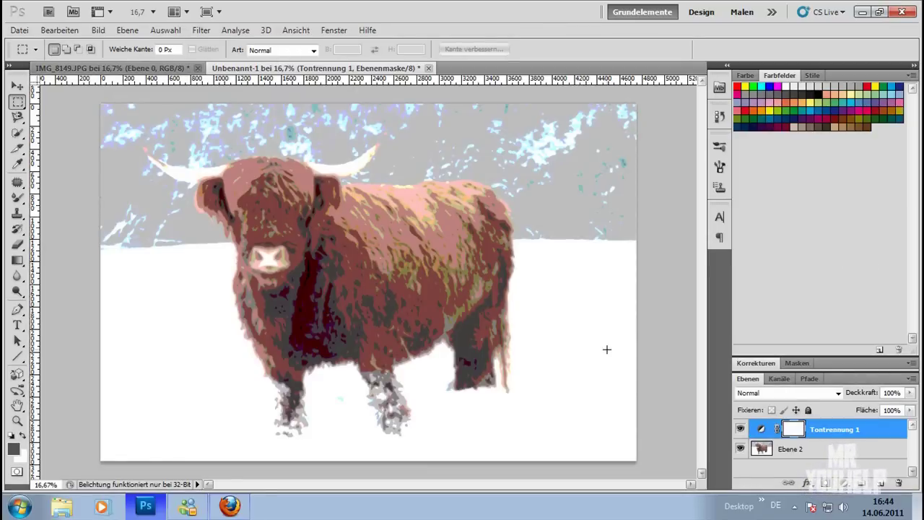
{"action": "left_click", "coordinate": [794, 449]}
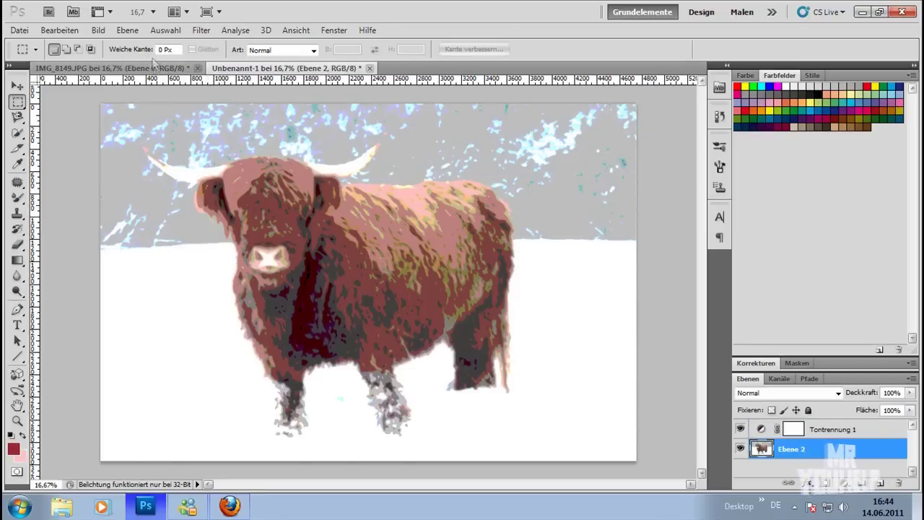
Step: Open the Farbbereich (Color Range) dialog from the Auswahl menu
{"action": "left_click", "coordinate": [156, 31]}
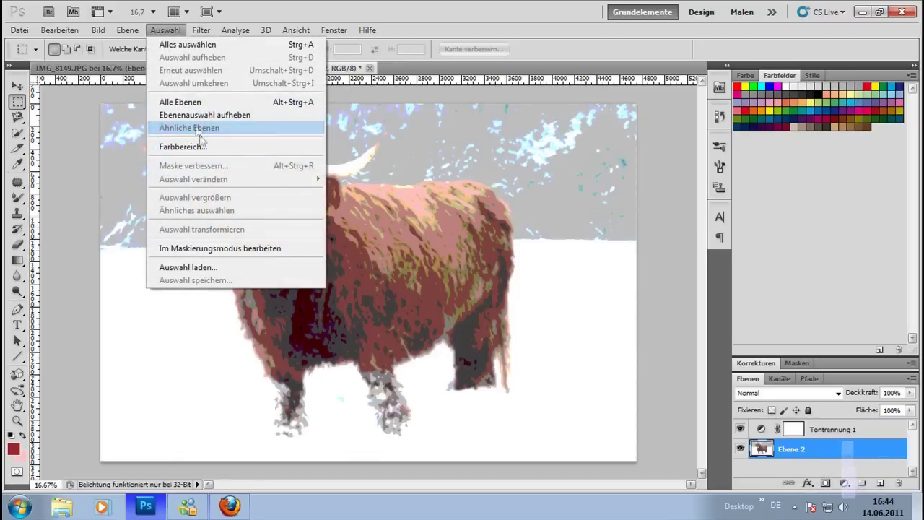
{"action": "left_click", "coordinate": [181, 146]}
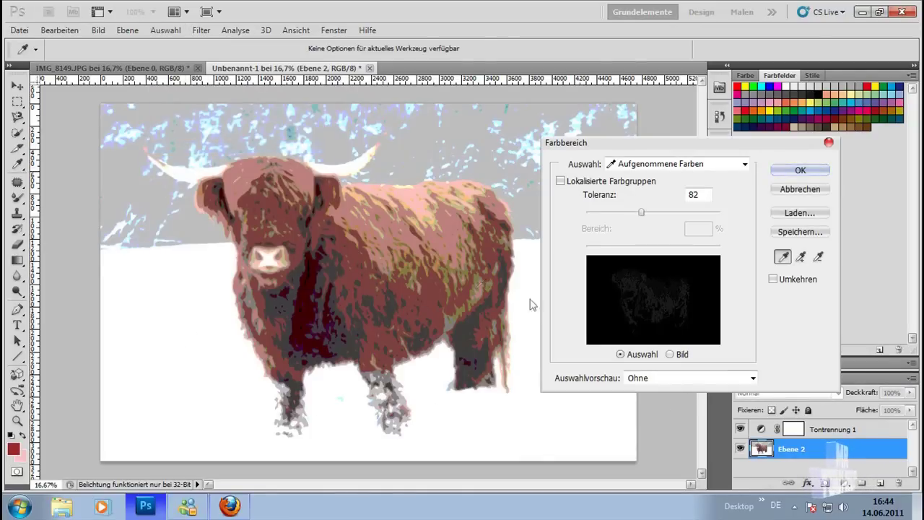
{"action": "scroll", "coordinate": [408, 272], "scroll_direction": "up", "scroll_amount": 2}
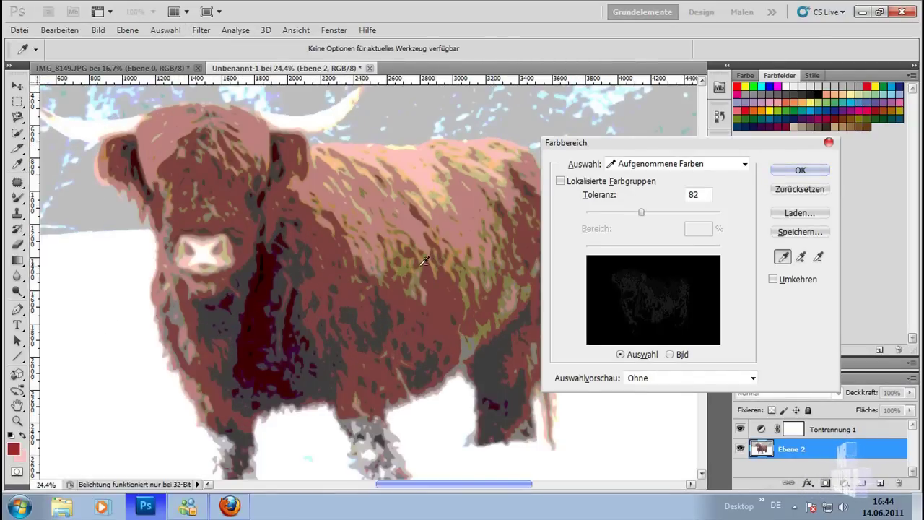
{"action": "scroll", "coordinate": [425, 260], "scroll_direction": "down", "scroll_amount": 1, "text": "alt"}
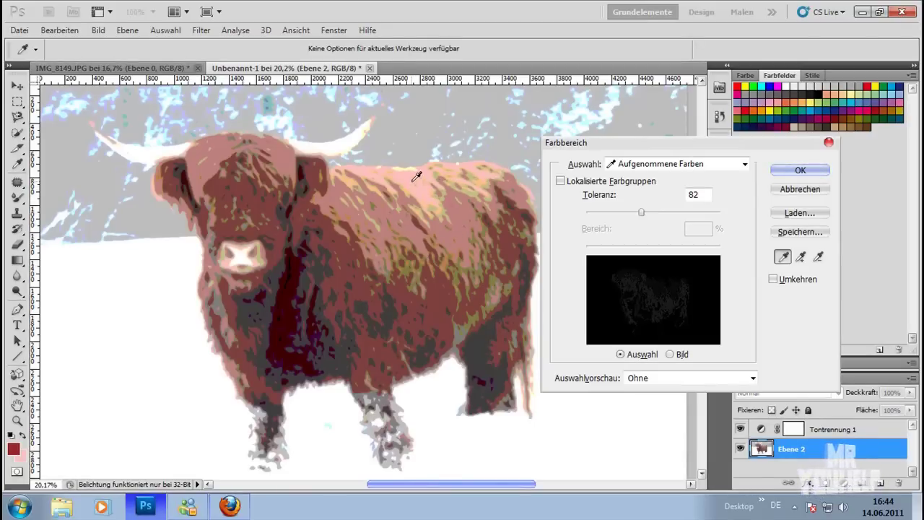
Step: Sample the bull's fur colours, including the dark brown, at tolerance 82 and confirm
{"action": "left_click", "coordinate": [416, 176]}
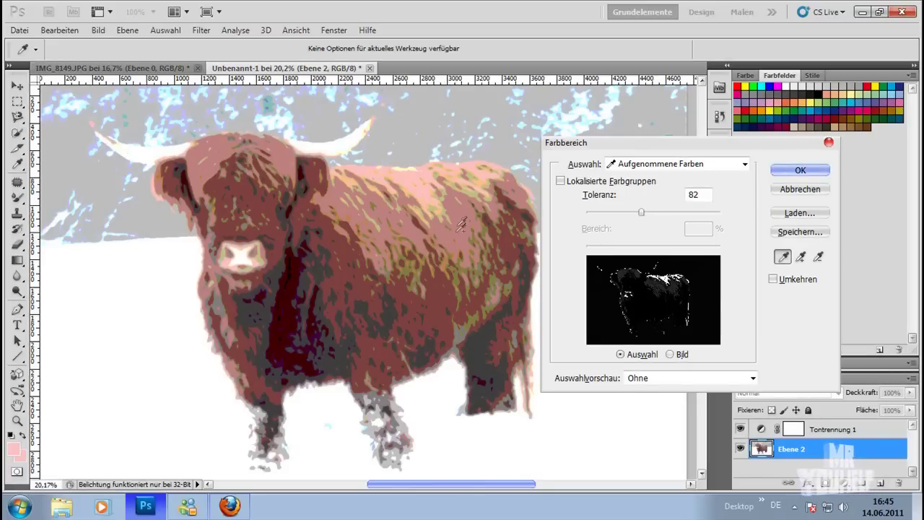
{"action": "left_click", "coordinate": [466, 226]}
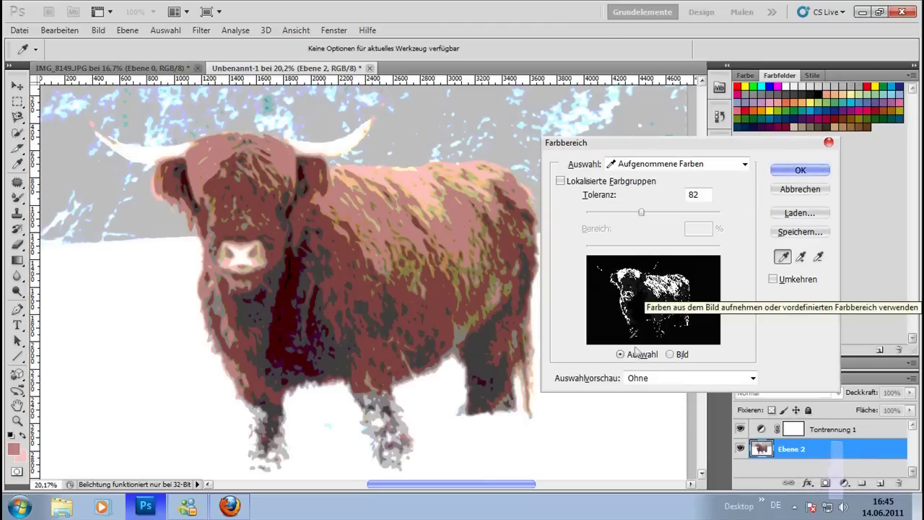
{"action": "left_click", "coordinate": [348, 273]}
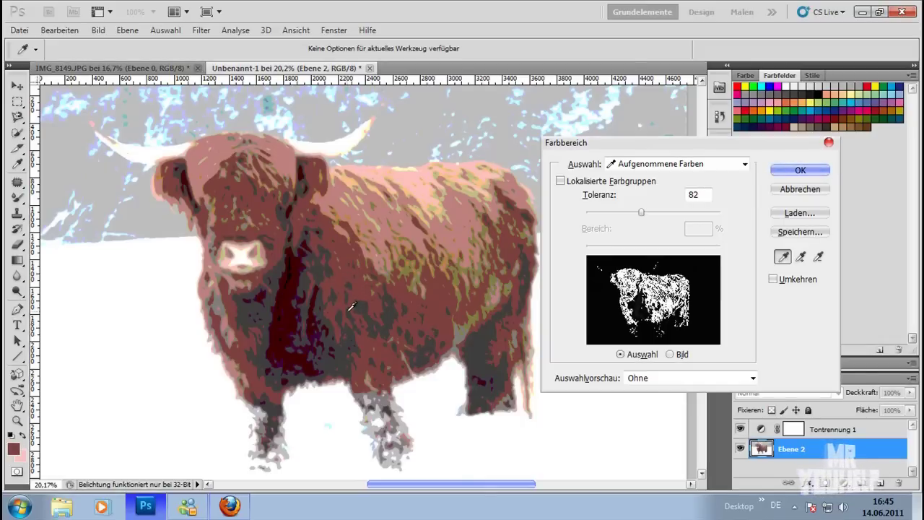
{"action": "key", "text": "alt+b"}
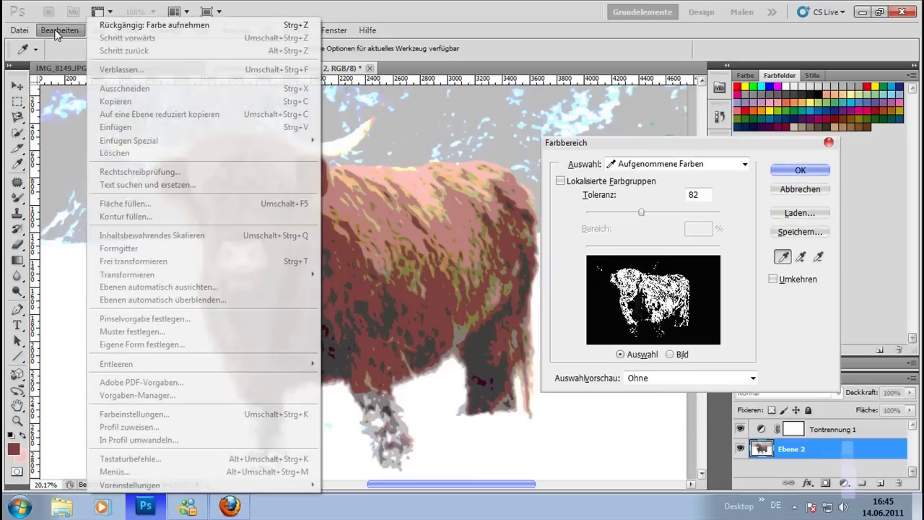
{"action": "key", "text": "Escape"}
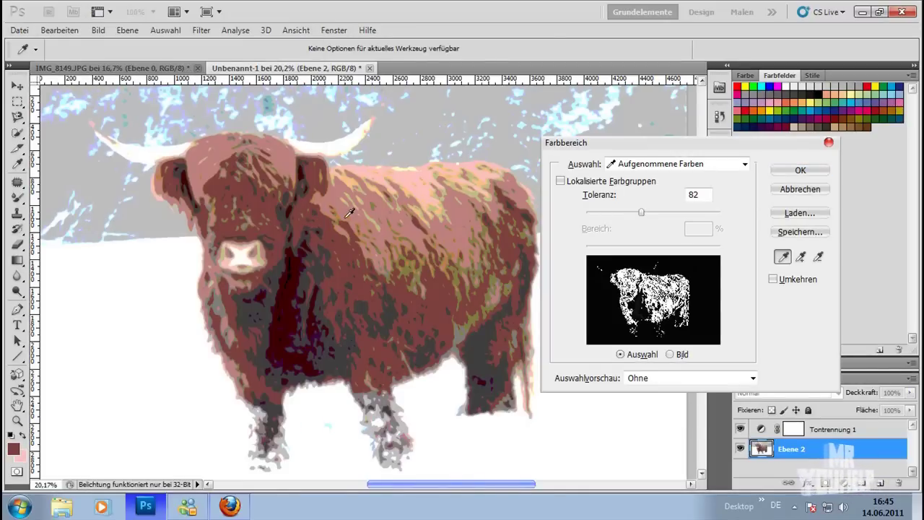
{"action": "left_click", "coordinate": [789, 170]}
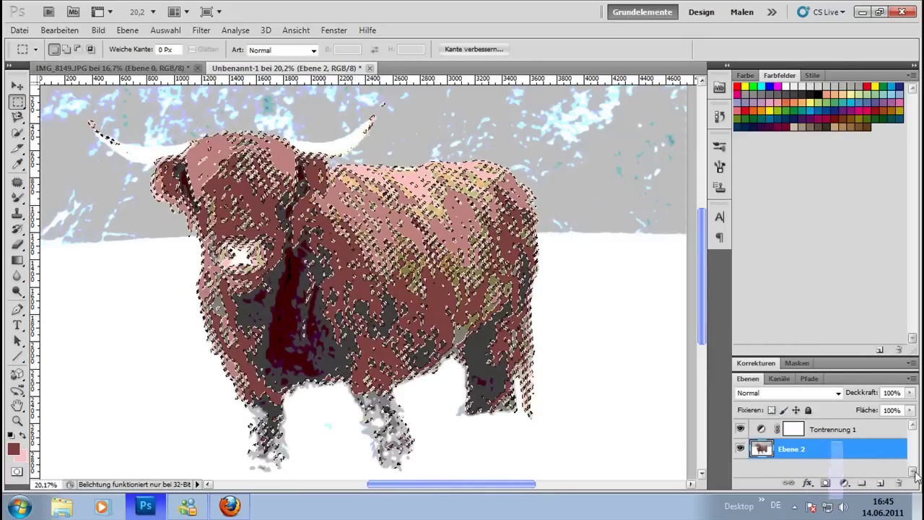
Step: Create Ebene 3 above Tontrennung 1 and paste the selected bull areas into it
{"action": "key", "text": "ctrl+j"}
{"action": "left_click_drag", "start_coordinate": [841, 449], "coordinate": [846, 423]}
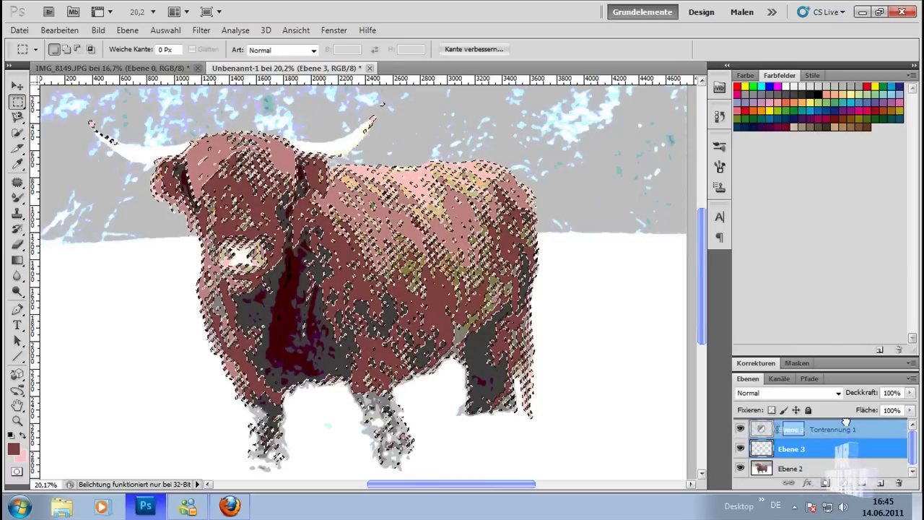
{"action": "left_click_drag", "start_coordinate": [846, 423], "coordinate": [844, 426]}
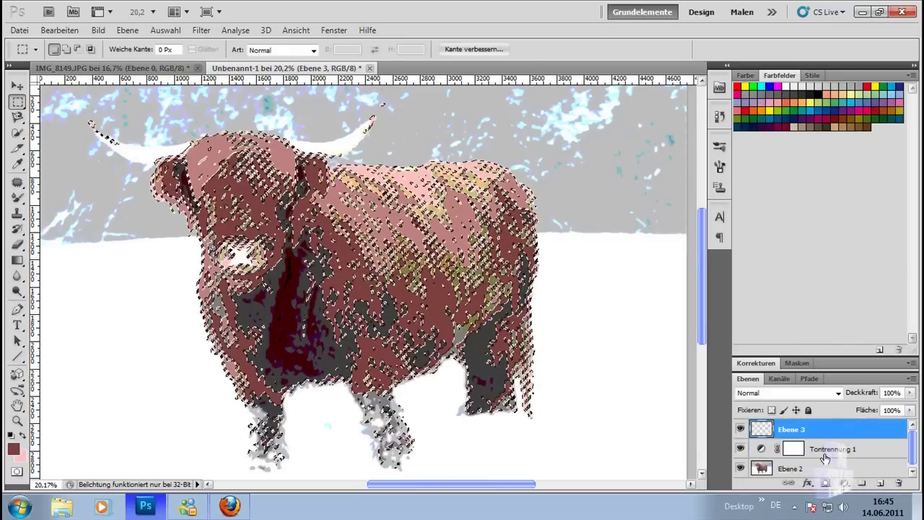
{"action": "left_click", "coordinate": [825, 467]}
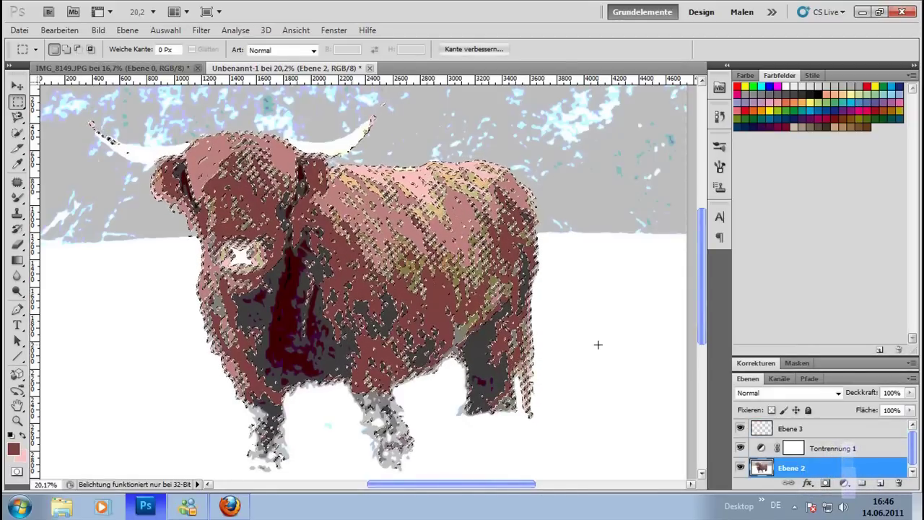
{"action": "left_click", "coordinate": [809, 428]}
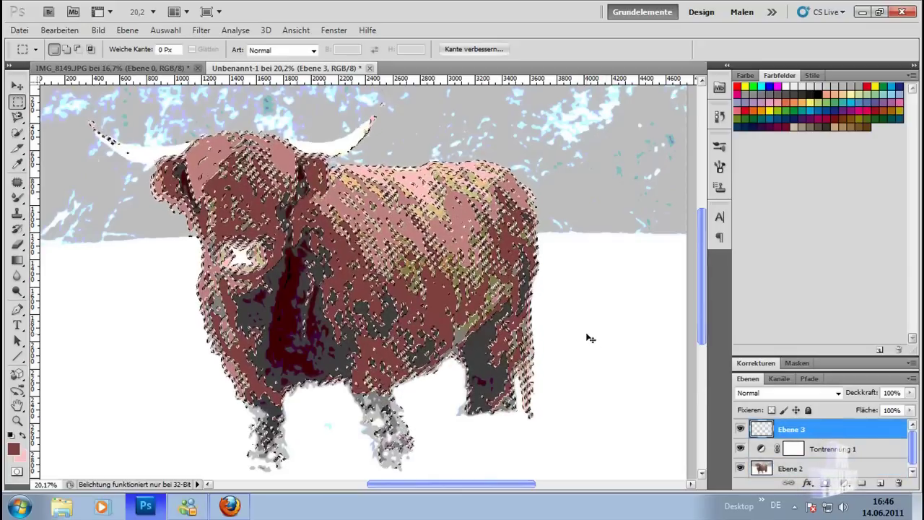
{"action": "key", "text": "ctrl+v"}
Step: Hide and reshow Tontrennung 1 and Ebene 2 to check the bull on Ebene 3
{"action": "left_click", "coordinate": [740, 448]}
{"action": "left_click", "coordinate": [743, 468]}
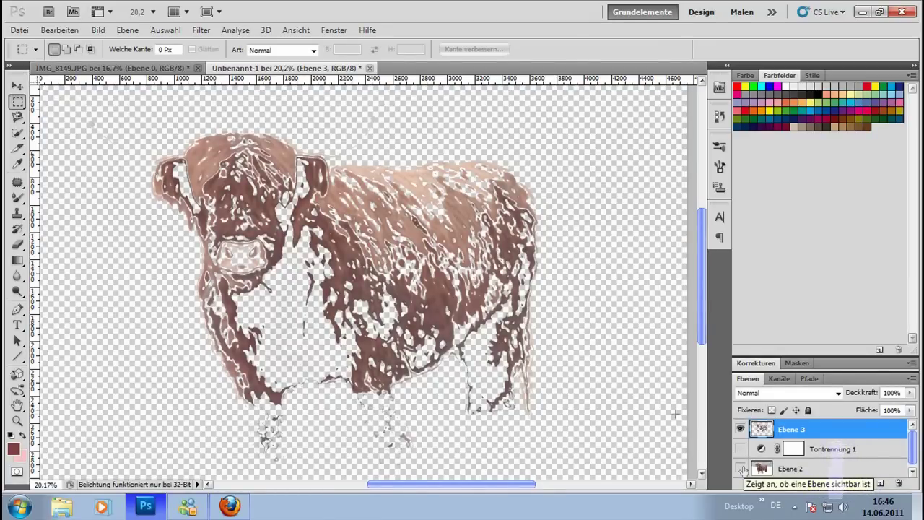
{"action": "left_click", "coordinate": [740, 468]}
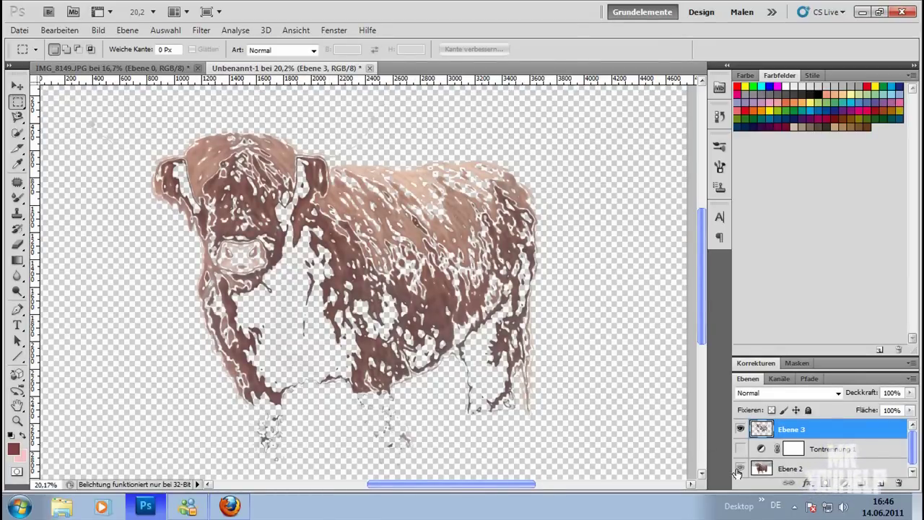
{"action": "left_click", "coordinate": [740, 449]}
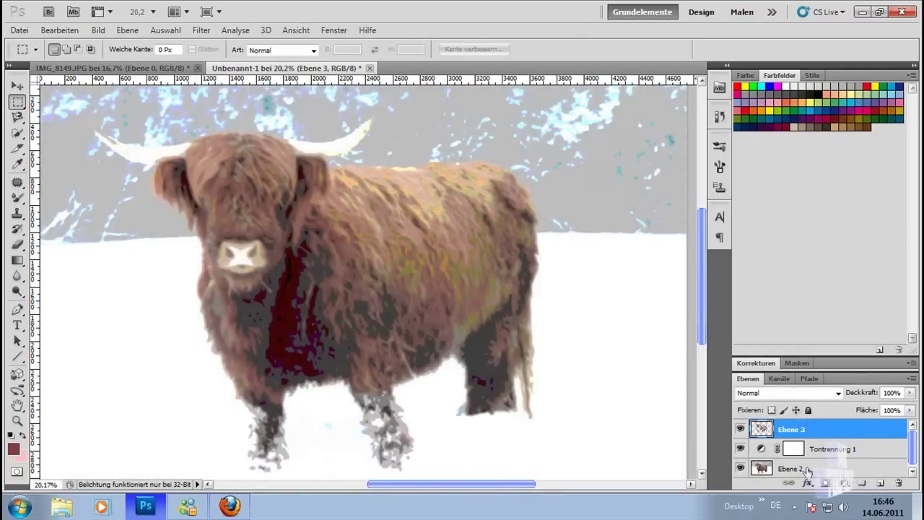
Step: Add a new empty Ebene 4 and move it below Ebene 3
{"action": "left_click", "coordinate": [881, 483]}
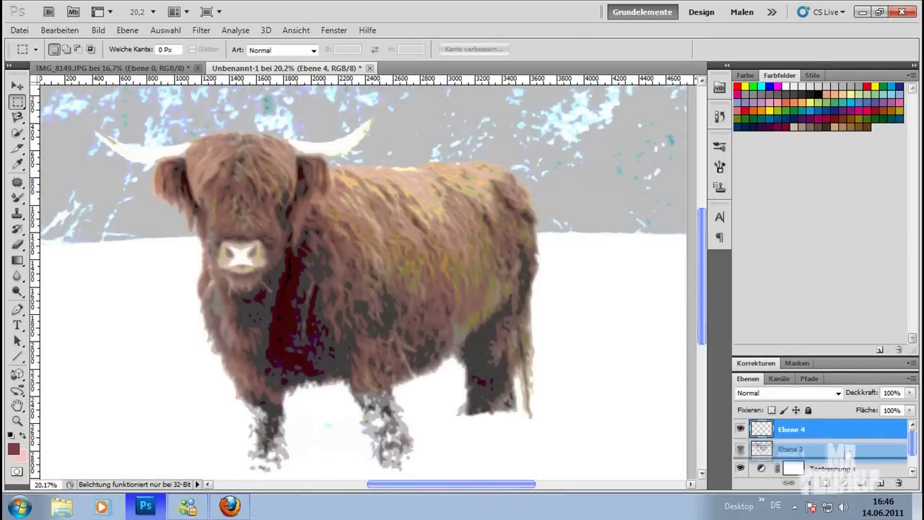
{"action": "left_click_drag", "start_coordinate": [852, 439], "coordinate": [852, 459]}
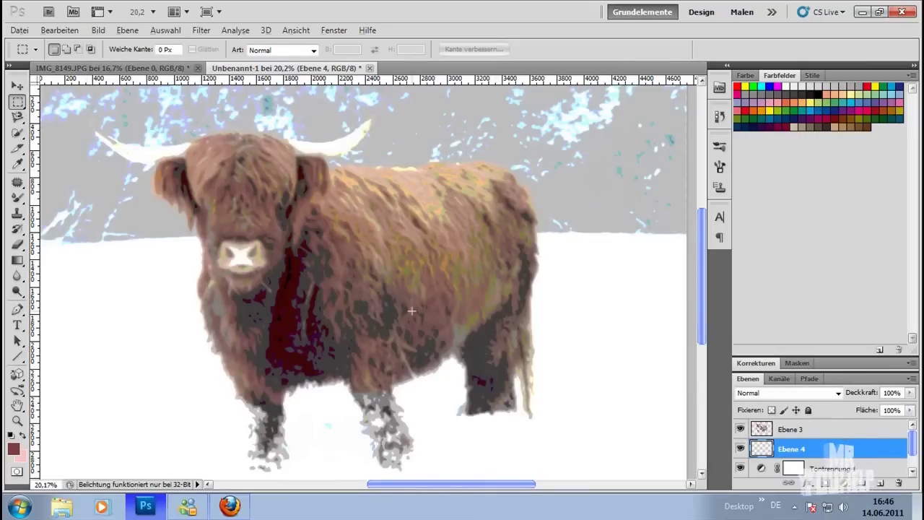
{"action": "scroll", "coordinate": [412, 310], "scroll_direction": "down", "scroll_amount": 1}
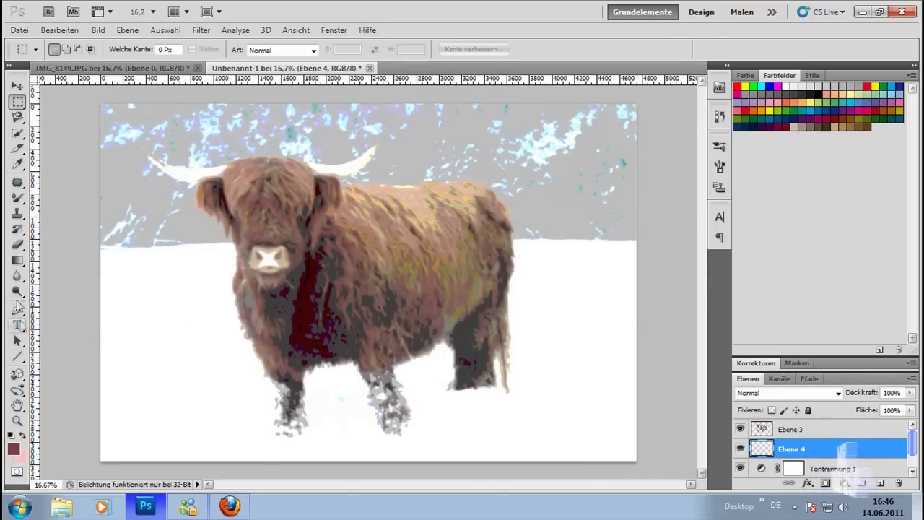
{"action": "left_click", "coordinate": [19, 262]}
Step: Draw a top-to-bottom red gradient on Ebene 4, then make Ebene 3 active
{"action": "left_click", "coordinate": [79, 258]}
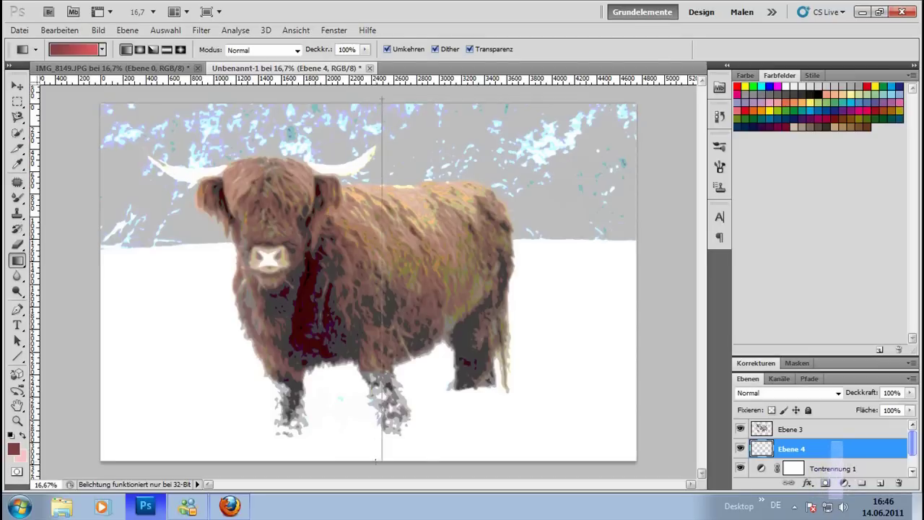
{"action": "left_click_drag", "start_coordinate": [377, 457], "coordinate": [377, 459]}
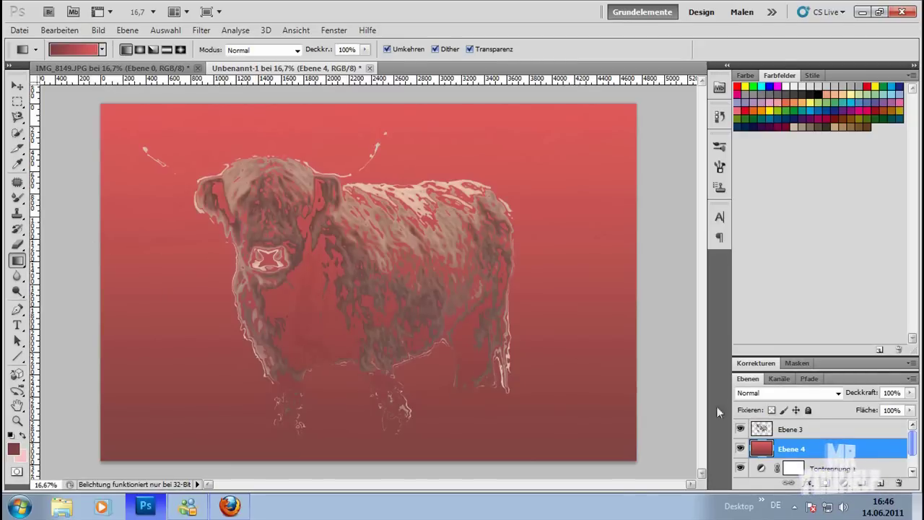
{"action": "key", "text": "alt+bracketright"}
{"action": "key", "text": "m"}
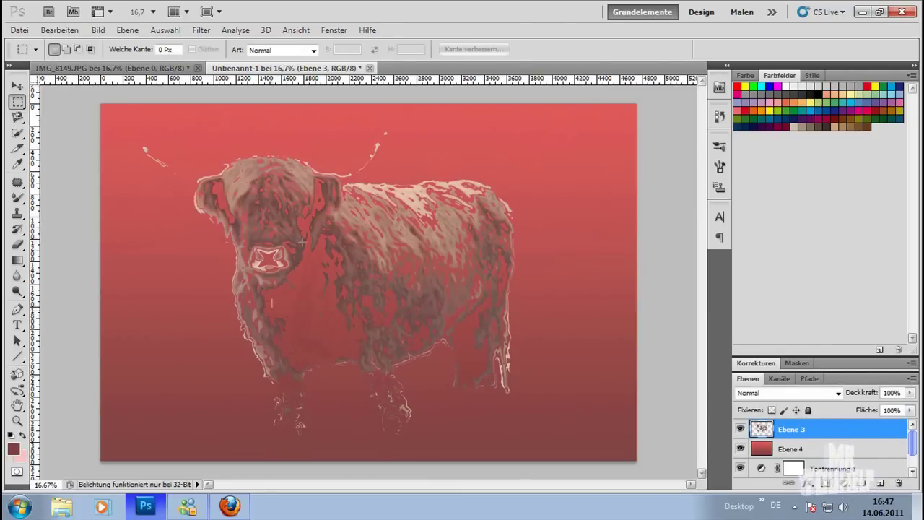
Step: Give Ebene 3 a Farbüberlagerung layer style in white (ffffff)
{"action": "double_click", "coordinate": [832, 431]}
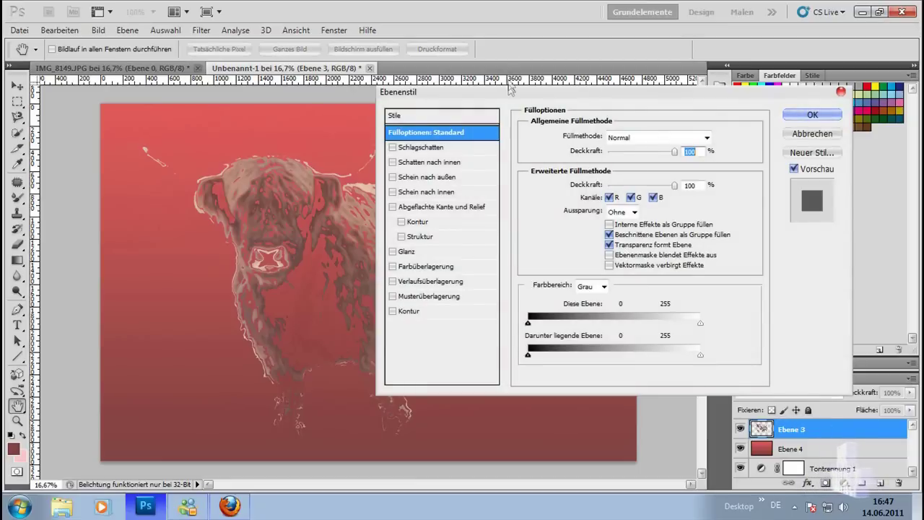
{"action": "left_click_drag", "start_coordinate": [509, 84], "coordinate": [579, 106]}
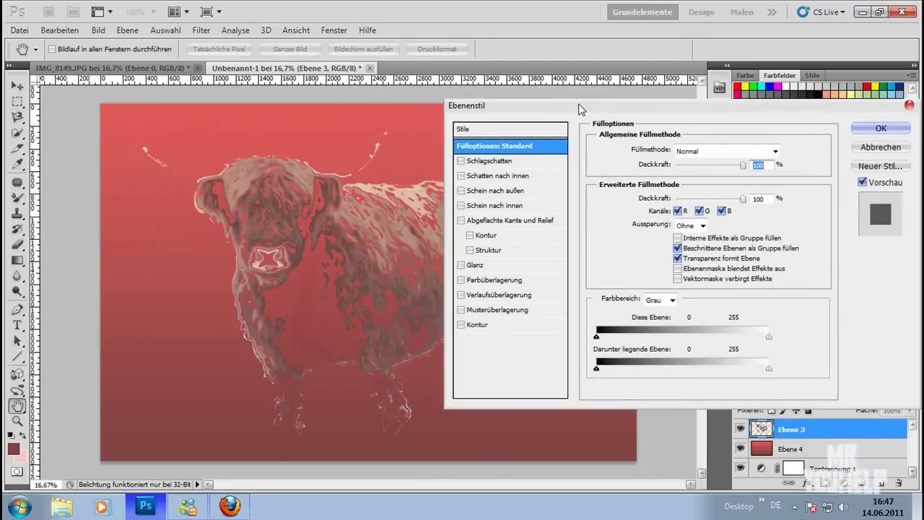
{"action": "left_click", "coordinate": [508, 282]}
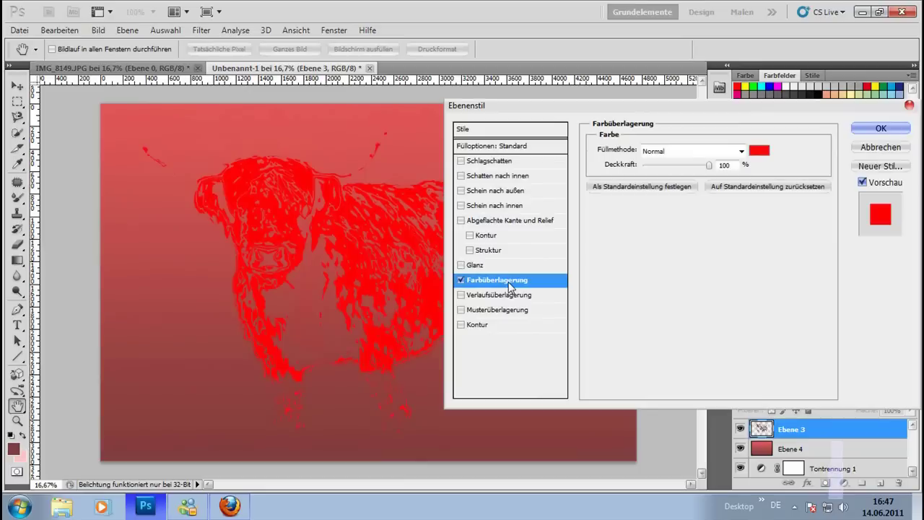
{"action": "left_click", "coordinate": [760, 151]}
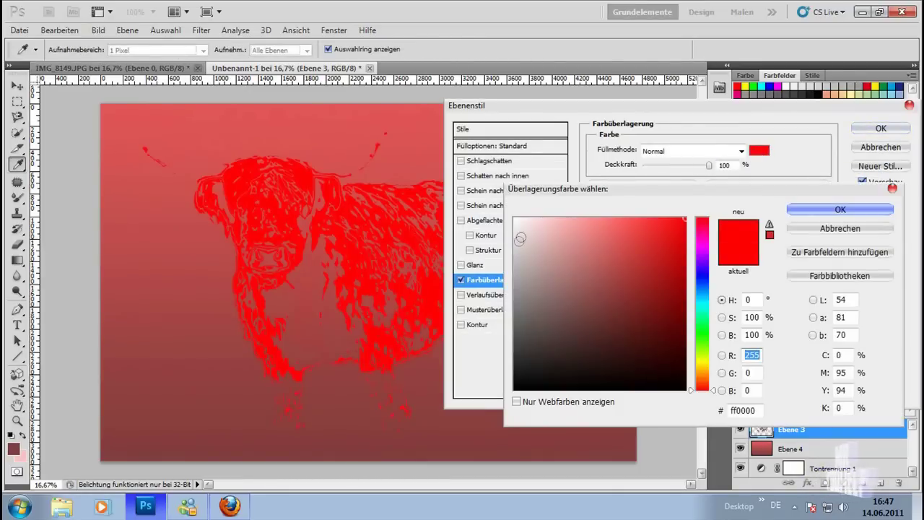
{"action": "left_click_drag", "start_coordinate": [520, 238], "coordinate": [514, 218]}
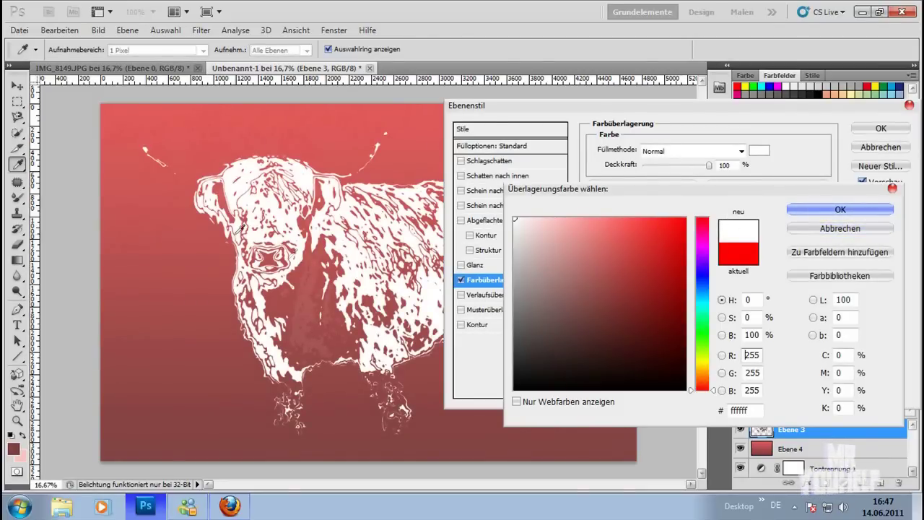
{"action": "left_click", "coordinate": [839, 210]}
{"action": "left_click", "coordinate": [865, 134]}
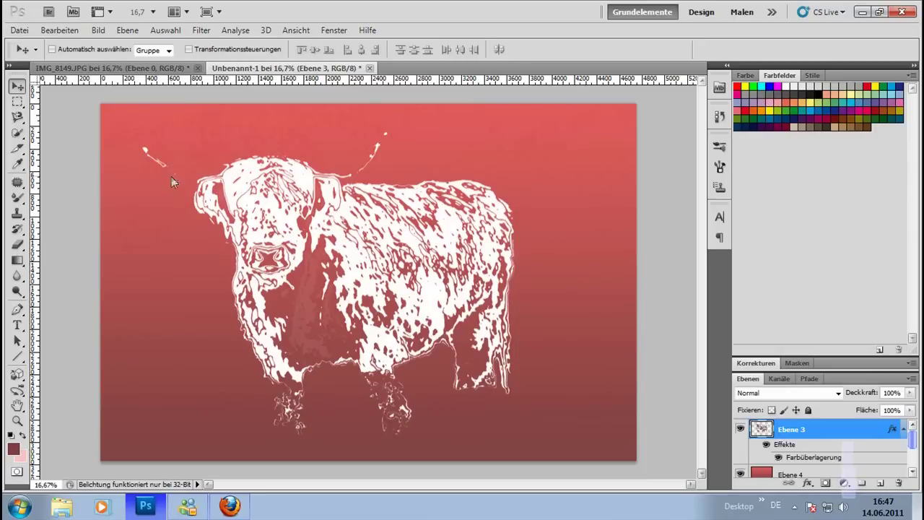
Step: Drag the white bull around with the Move tool until it settles lower in the frame
{"action": "mouse_move", "coordinate": [230, 217]}
{"action": "left_mouse_down"}
{"action": "mouse_move", "coordinate": [269, 242]}
{"action": "mouse_move", "coordinate": [272, 293]}
{"action": "left_mouse_up"}
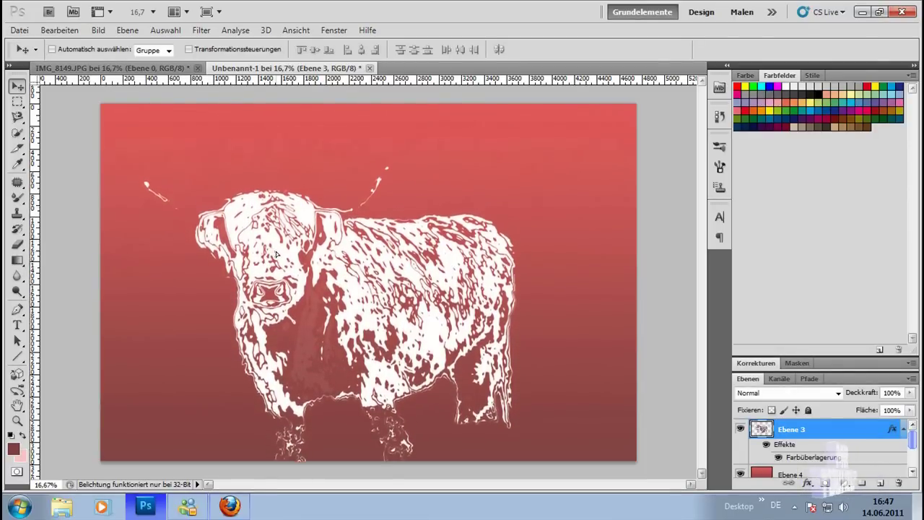
{"action": "left_click_drag", "start_coordinate": [272, 293], "coordinate": [267, 196]}
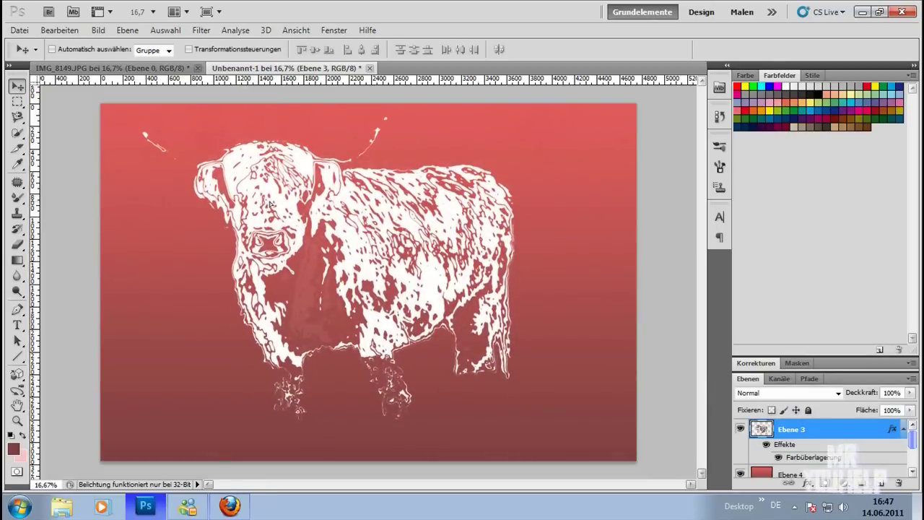
{"action": "mouse_move", "coordinate": [267, 197]}
{"action": "left_mouse_down"}
{"action": "mouse_move", "coordinate": [290, 292]}
{"action": "mouse_move", "coordinate": [274, 294]}
{"action": "left_mouse_up"}
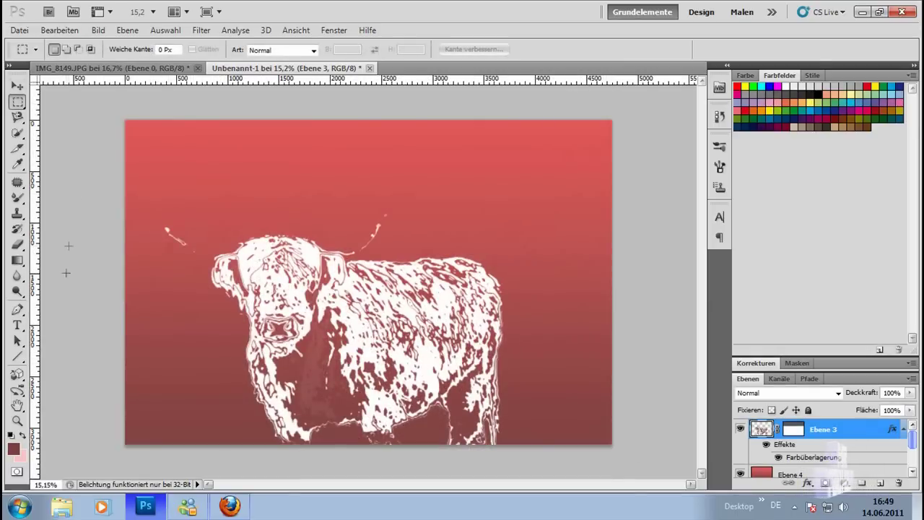
Step: Type 'RODEO IN TEXAS 2011' near the top left, nudge it right, and commit
{"action": "left_click", "coordinate": [18, 325]}
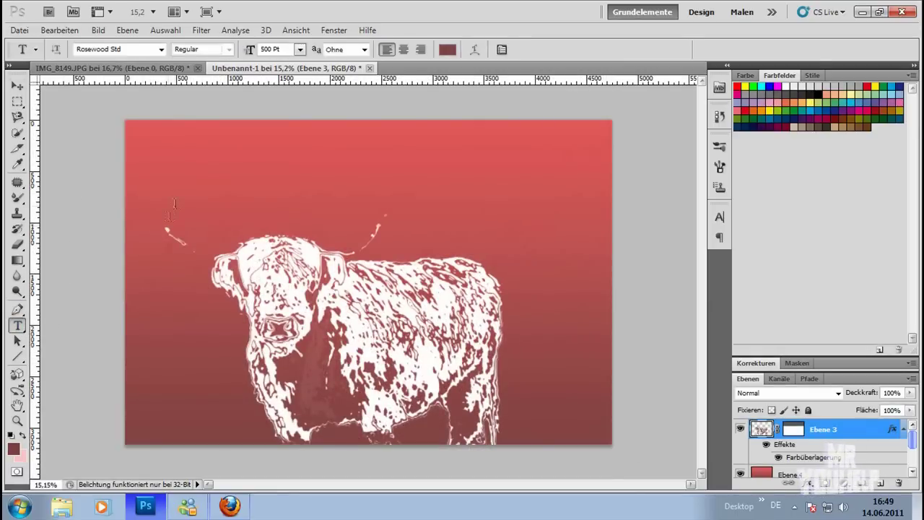
{"action": "left_click", "coordinate": [179, 186]}
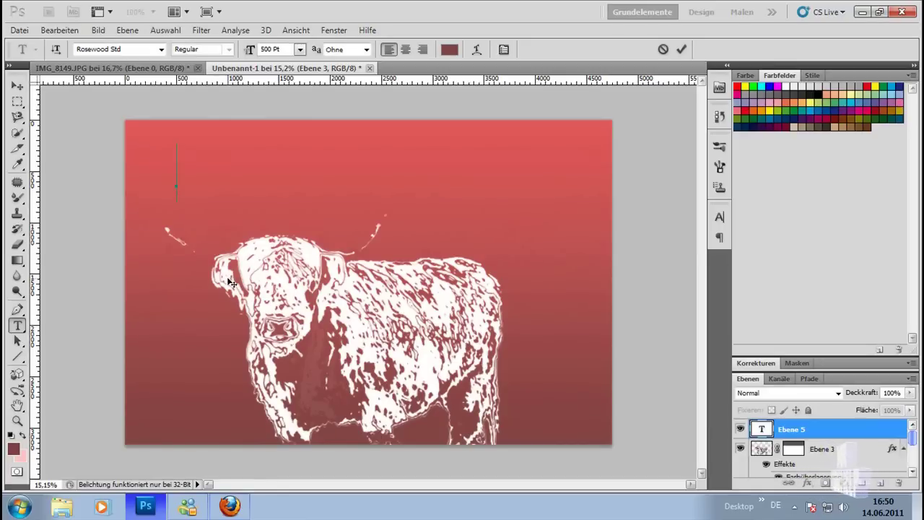
{"action": "type", "text": "R"}
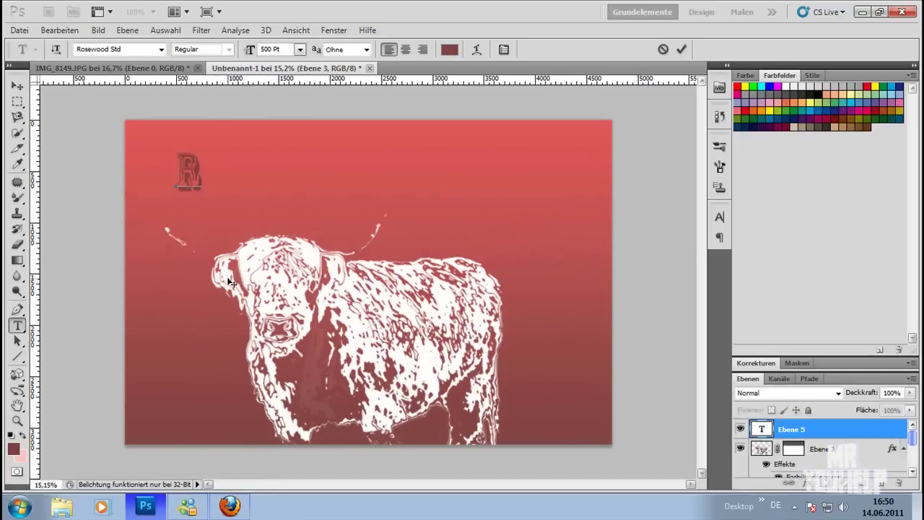
{"action": "type", "text": "ODEO"}
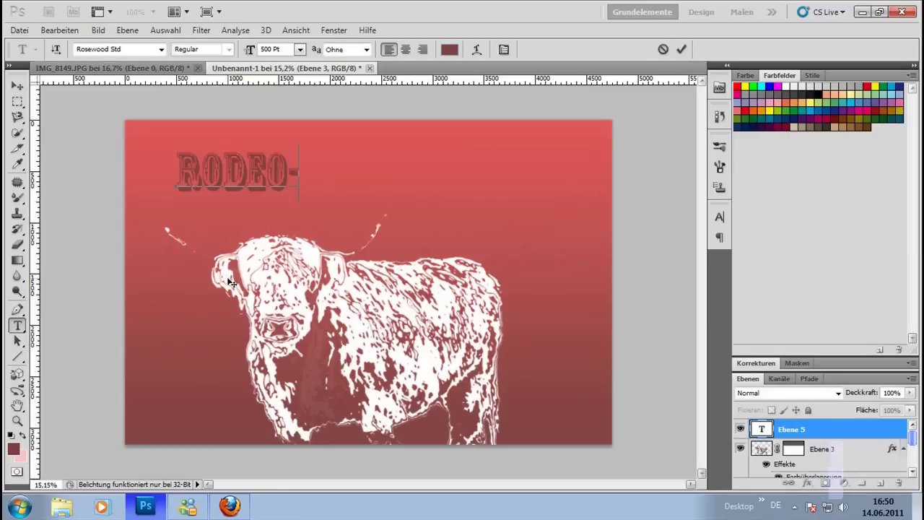
{"action": "type", "text": " IN T"}
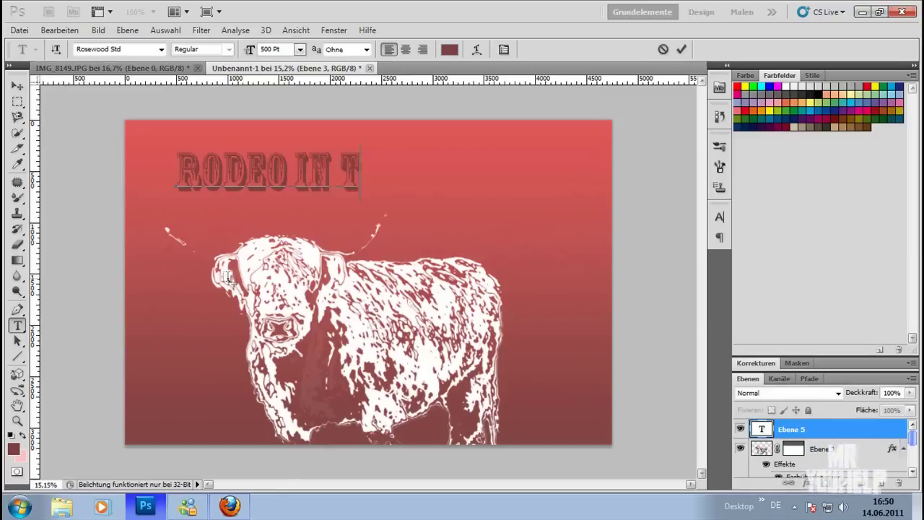
{"action": "type", "text": "EXAS 2011"}
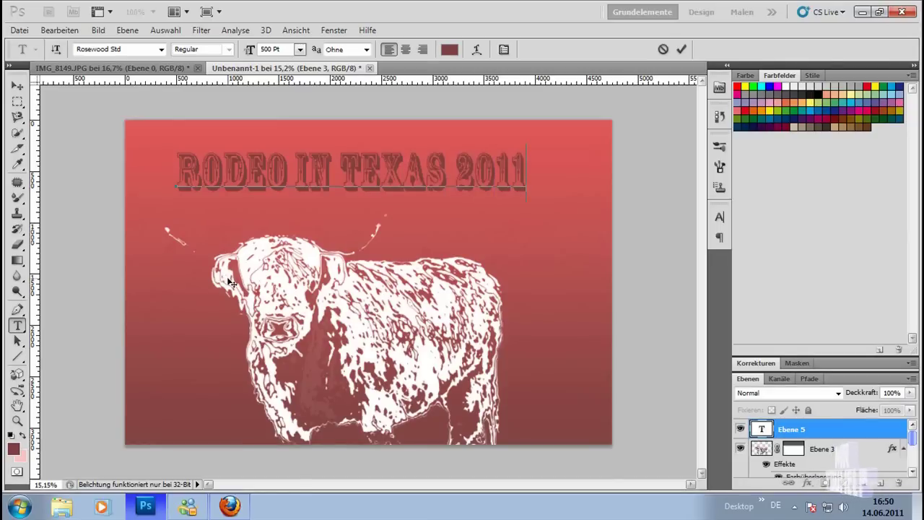
{"action": "left_click_drag", "start_coordinate": [304, 312], "coordinate": [318, 312]}
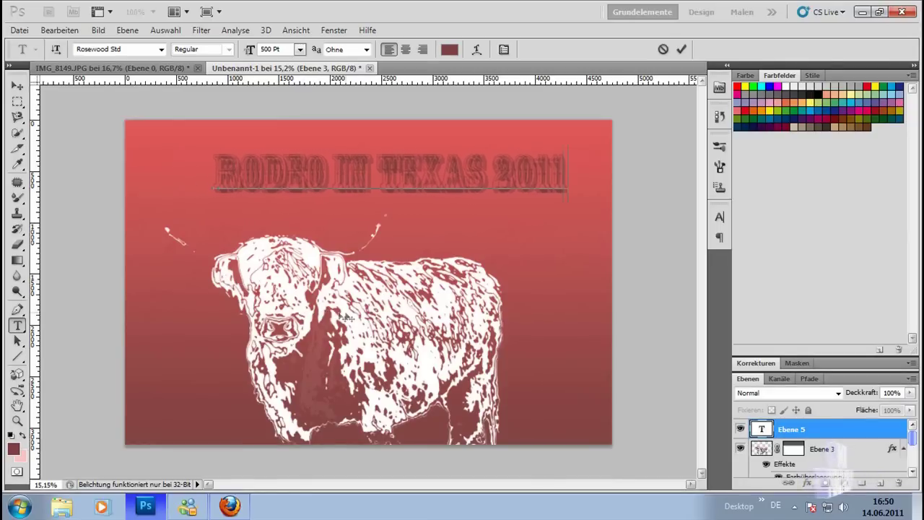
{"action": "left_click", "coordinate": [19, 86]}
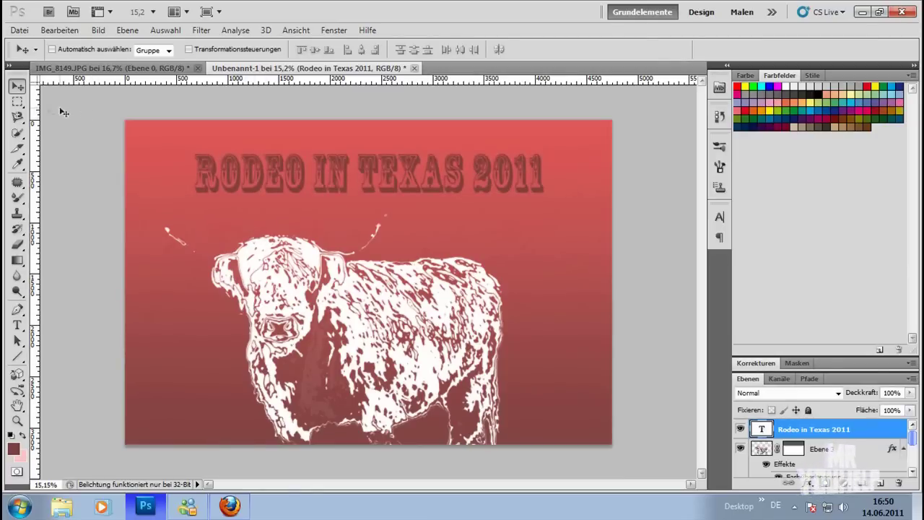
Step: Select all the title text, set its colour to white (ffffff), and commit
{"action": "left_click", "coordinate": [18, 101]}
{"action": "left_click", "coordinate": [17, 325]}
{"action": "left_click_drag", "start_coordinate": [194, 172], "coordinate": [541, 169]}
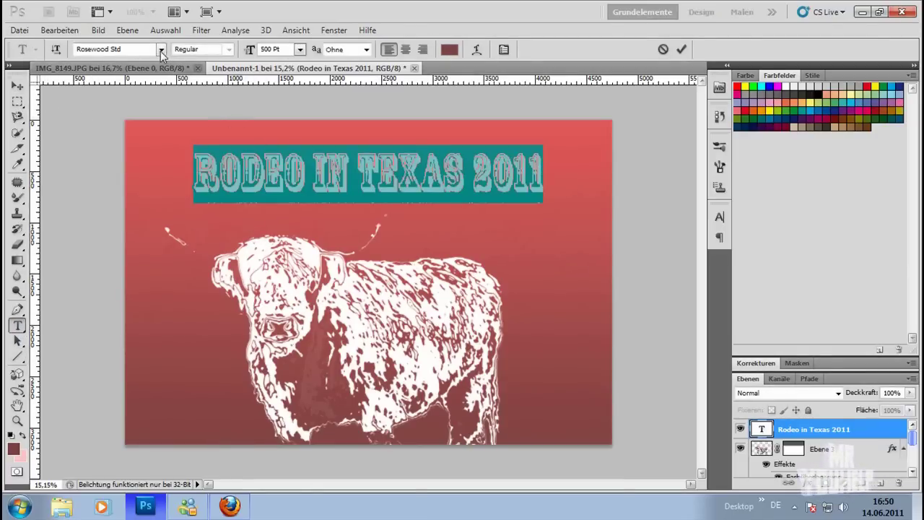
{"action": "left_click", "coordinate": [77, 49]}
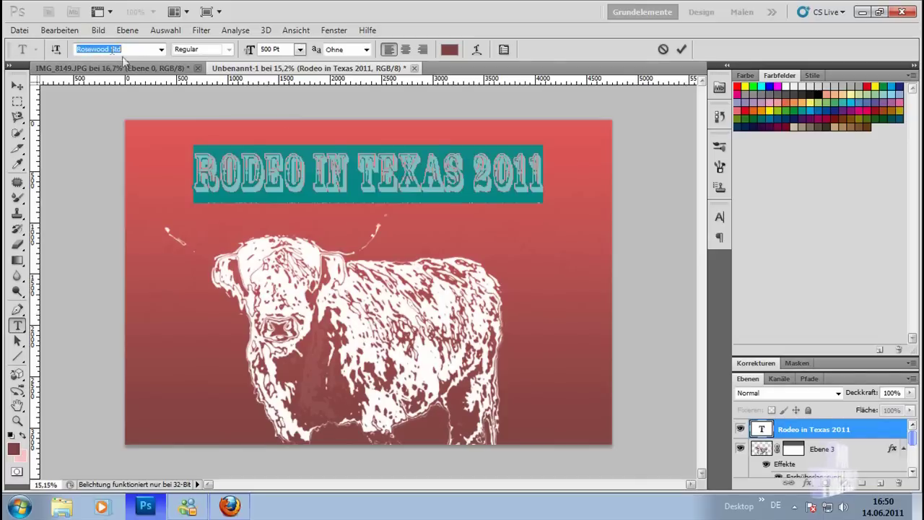
{"action": "left_click", "coordinate": [449, 50]}
{"action": "left_click_drag", "start_coordinate": [549, 246], "coordinate": [497, 209]}
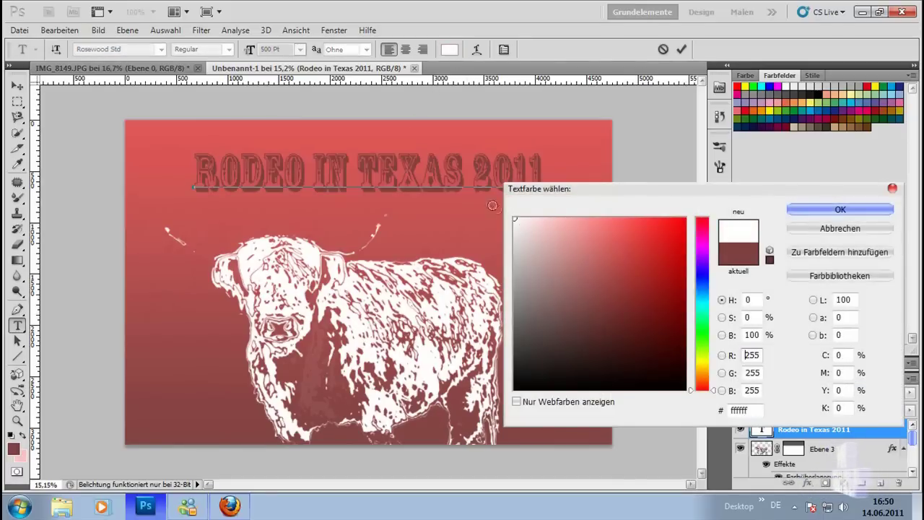
{"action": "left_click", "coordinate": [800, 208]}
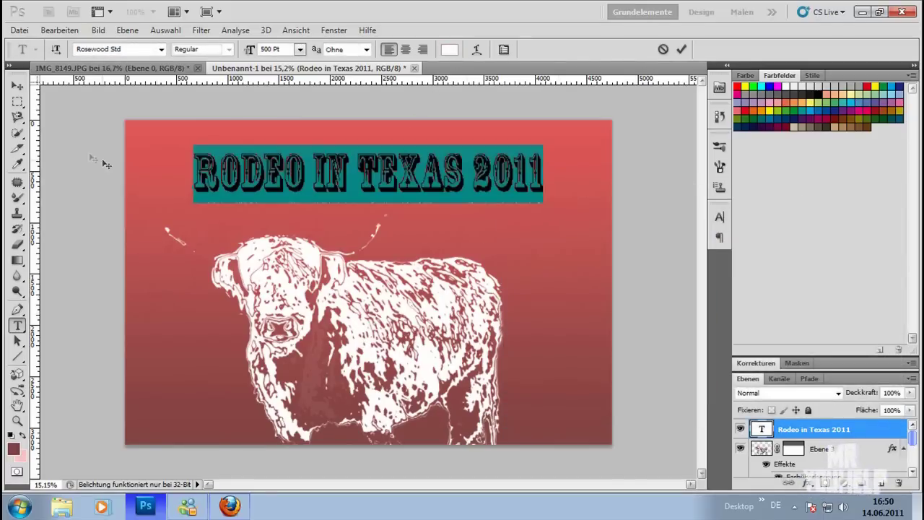
{"action": "left_click", "coordinate": [17, 101]}
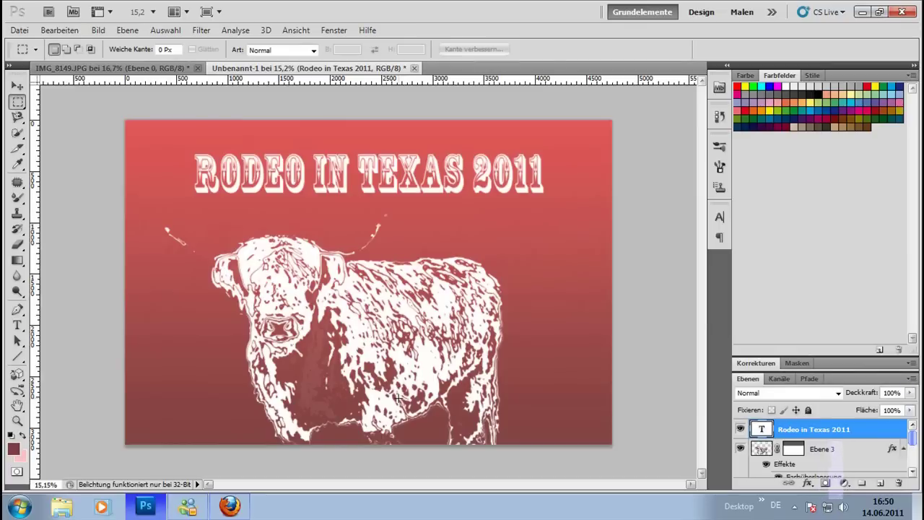
{"action": "left_click_drag", "start_coordinate": [154, 152], "coordinate": [154, 150]}
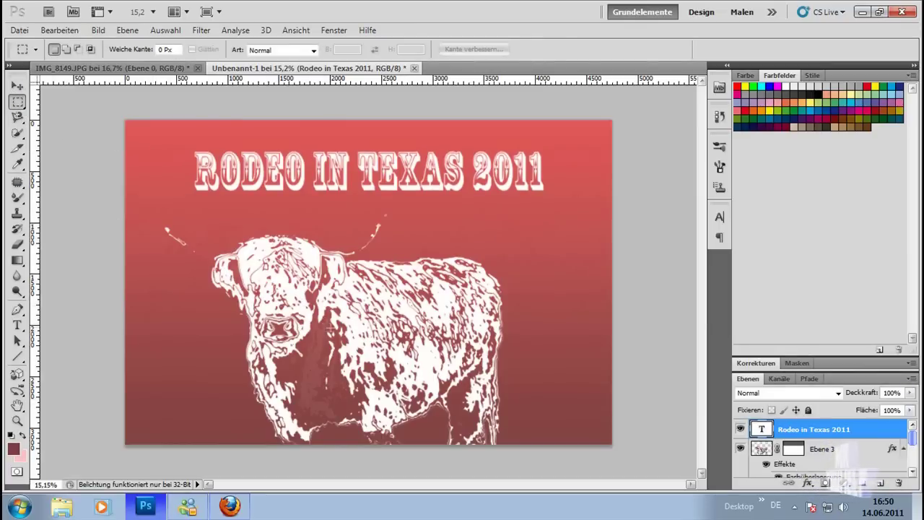
{"action": "left_click_drag", "start_coordinate": [532, 386], "coordinate": [599, 465]}
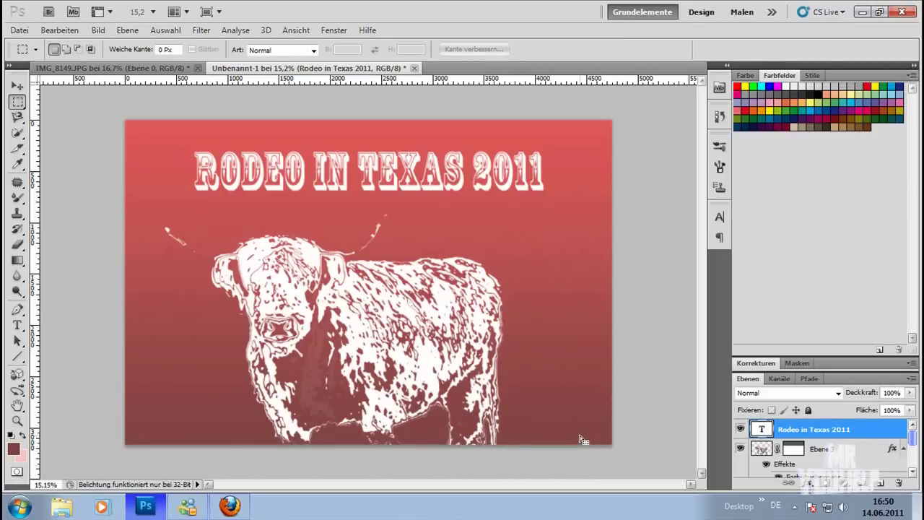